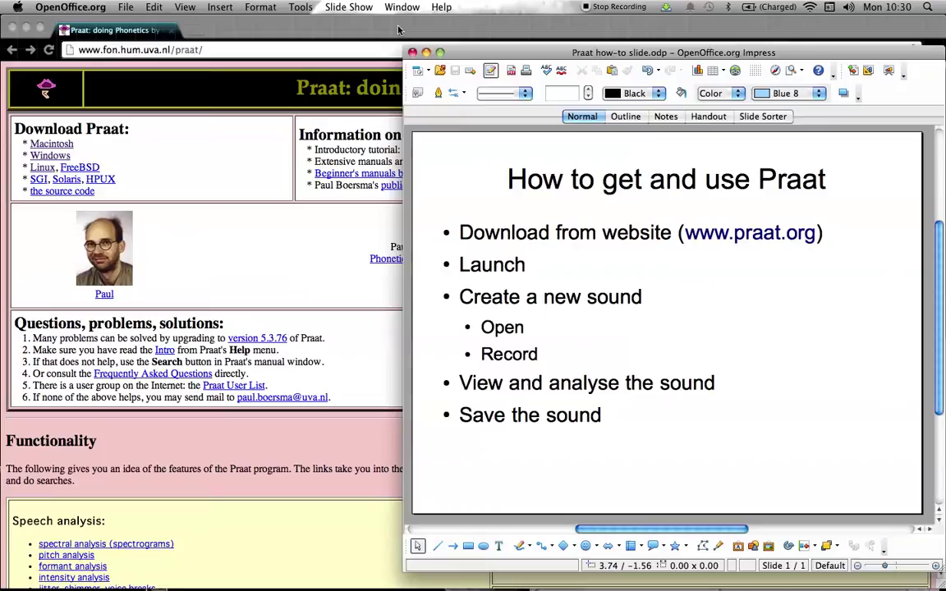
Step: Bring the Praat homepage in Chrome to the front, in place of the Impress how-to slide
left_click(399, 31)
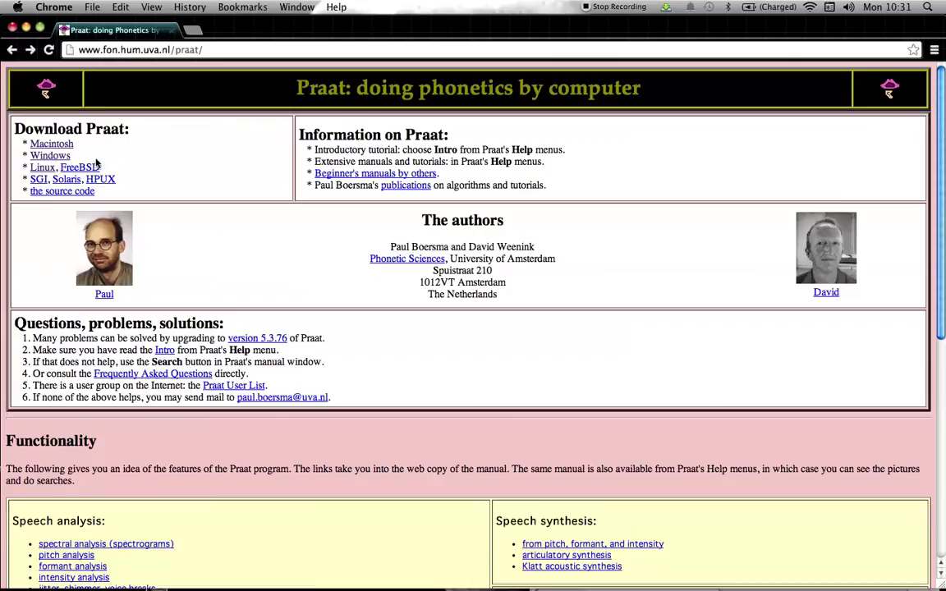
Step: Go to the Downloading Praat for Macintosh page, then switch over to Finder
left_click(52, 144)
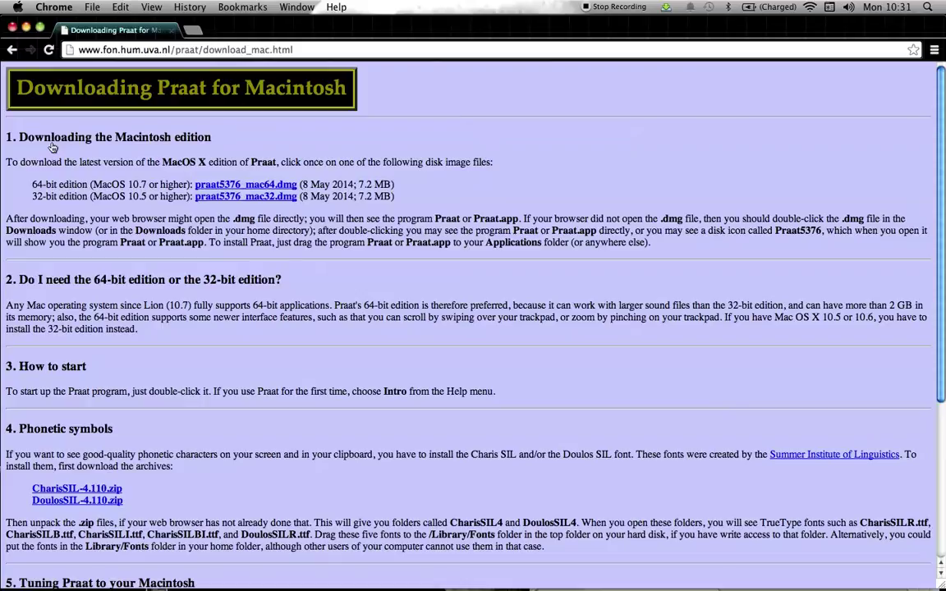
key("super+Tab")
key("super+Tab")
key("super+Tab")
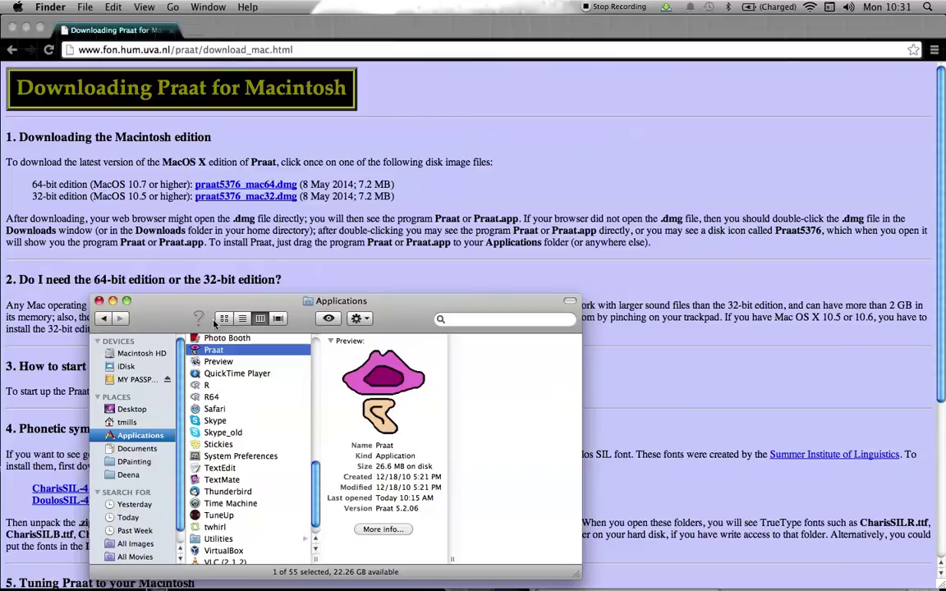
Step: Launch Praat from the Applications folder and bring its Praat Objects window forward
double_click(223, 355)
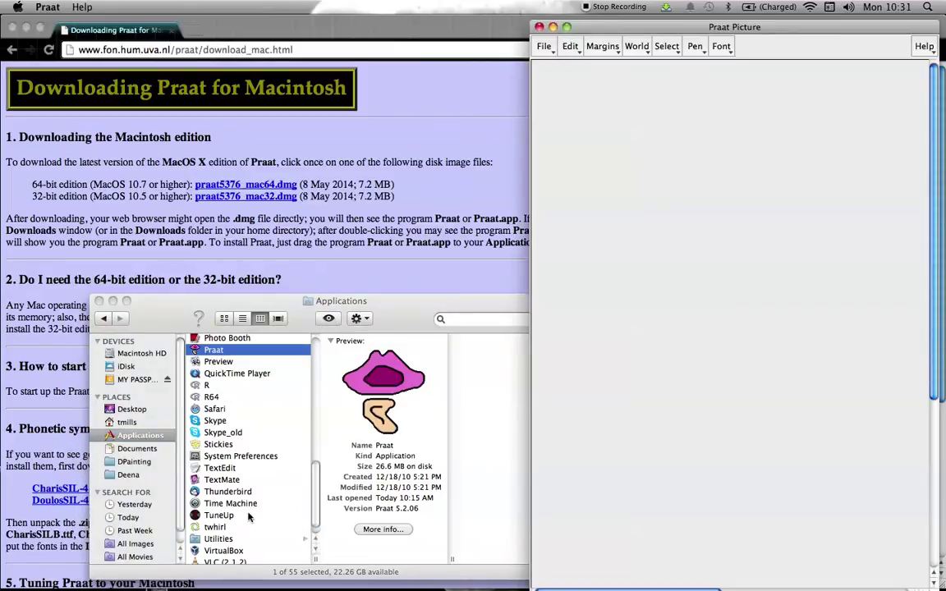
mouse_move(246, 559)
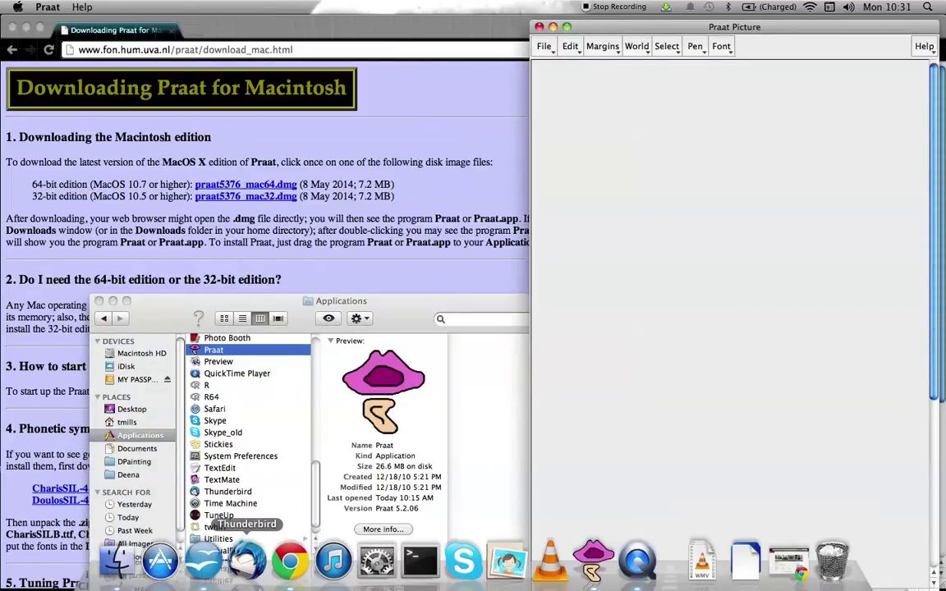
left_click(594, 555)
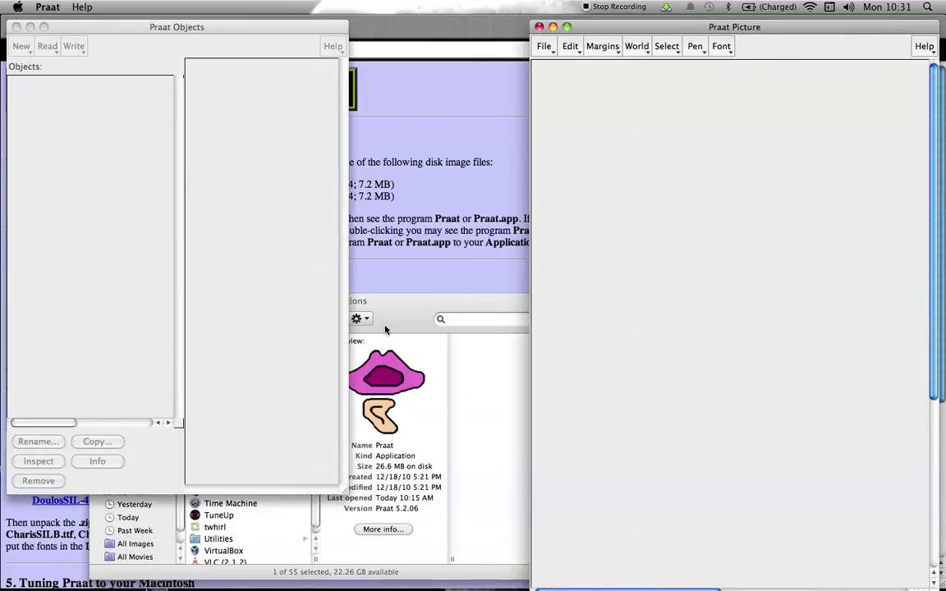
left_click(157, 28)
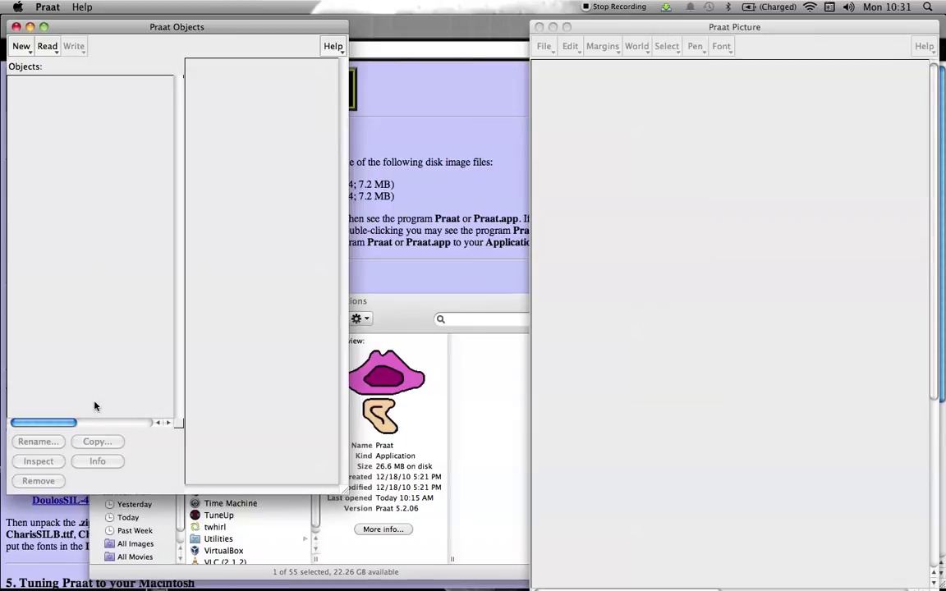
Step: Browse Praat's New and Read menus, ending on New > Record mono Sound
left_click(27, 49)
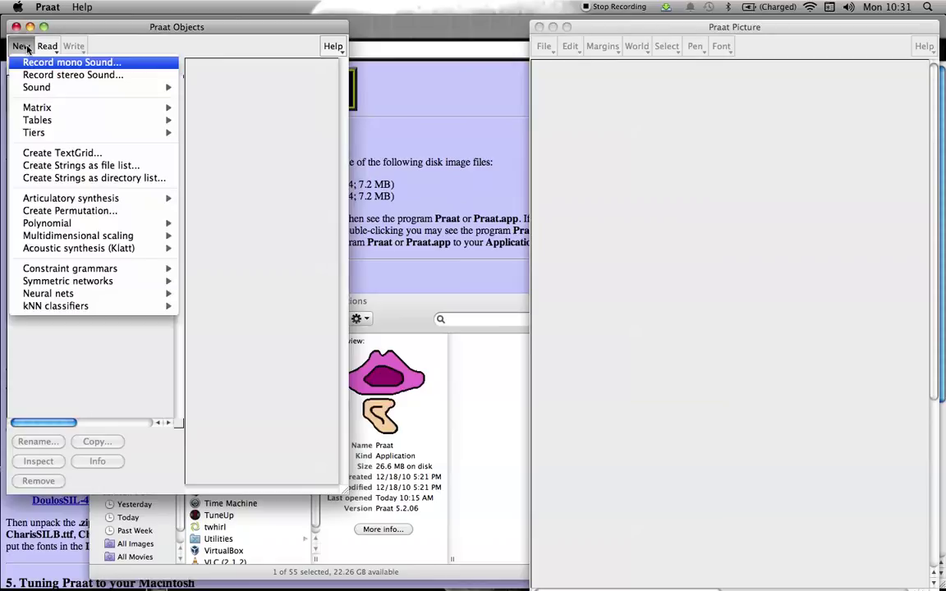
left_click(53, 50)
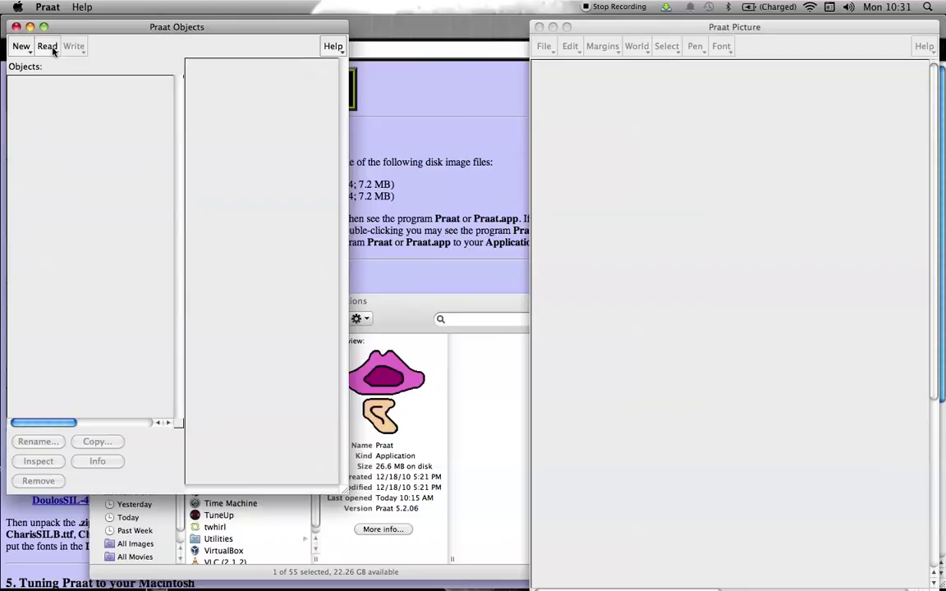
left_click(53, 50)
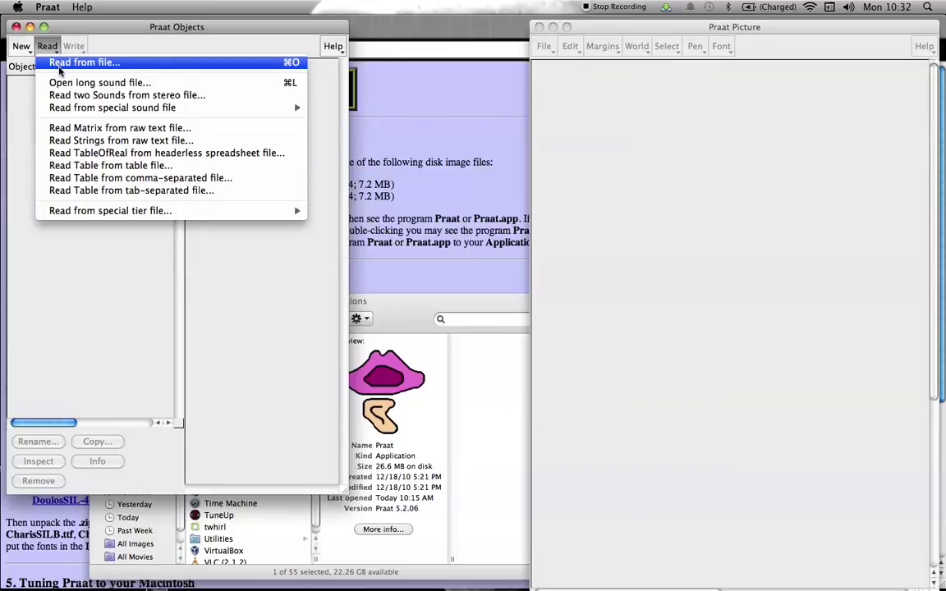
left_click(21, 47)
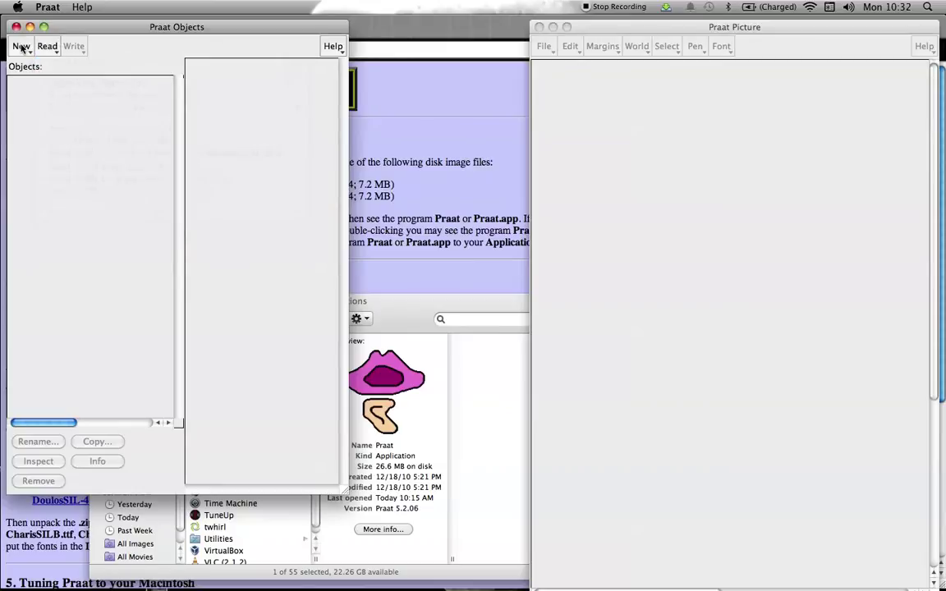
left_click(21, 46)
mouse_move(101, 86)
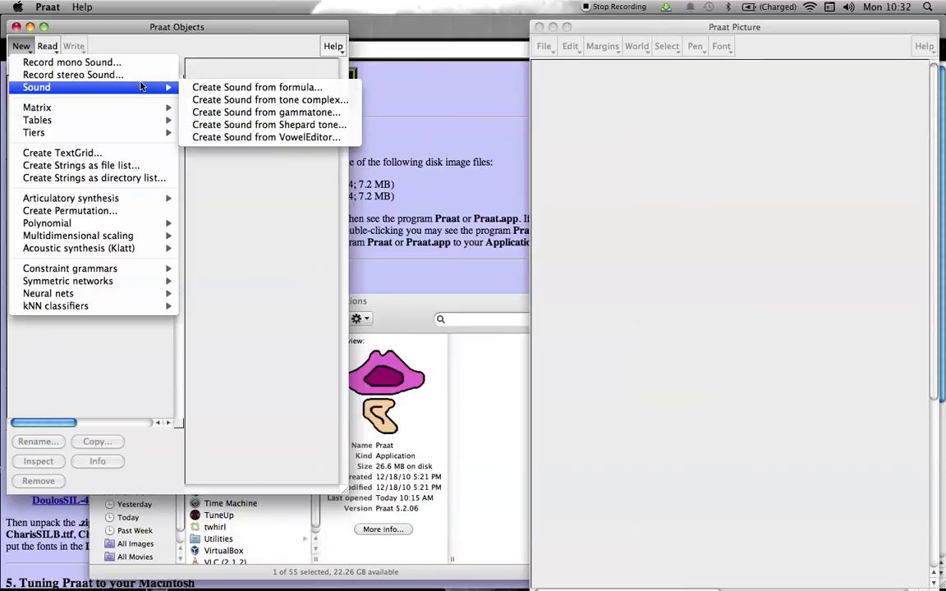
Step: Record a spoken mono clip in the Sound Recorder and rename it 'blether'
left_click(97, 63)
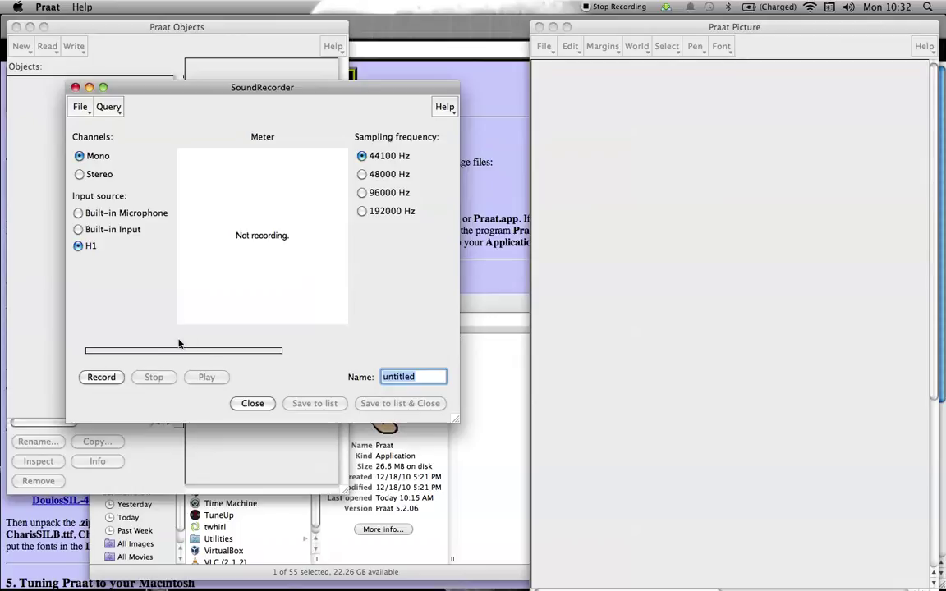
left_click(102, 377)
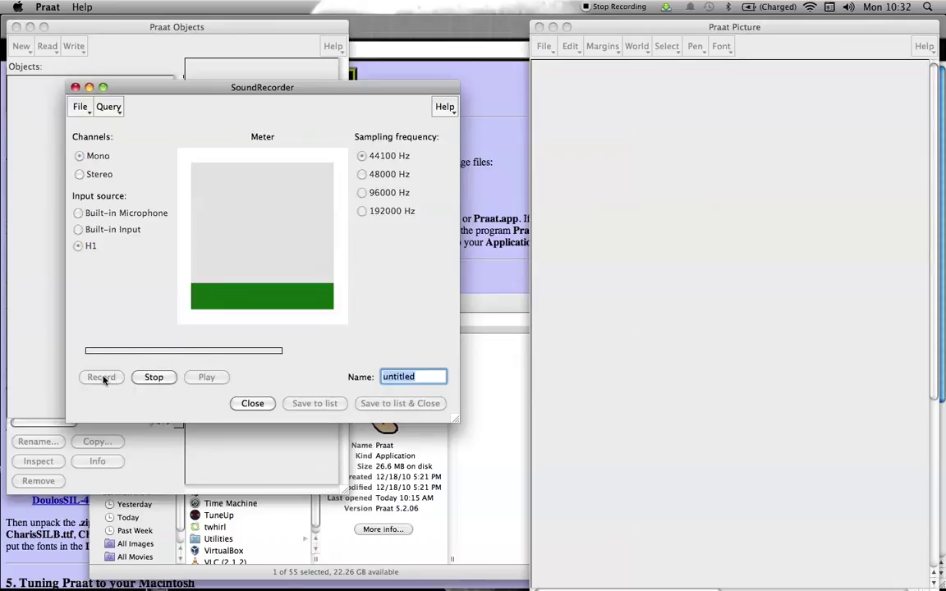
left_click(153, 378)
left_click(410, 379)
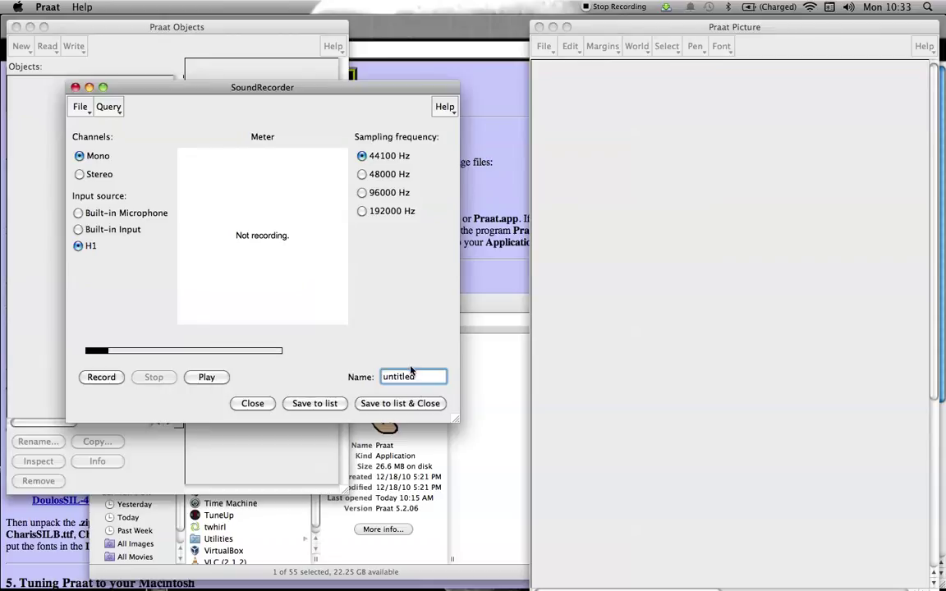
key("super+a")
type("blether")
Step: Save the recording to the objects list, then open Sound blether in the editor
left_click(387, 403)
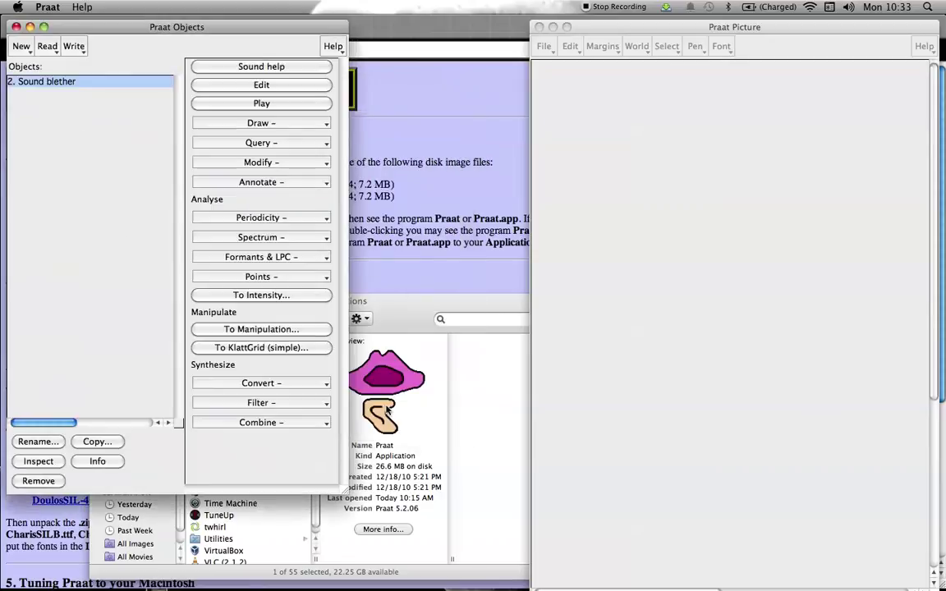
left_click(261, 85)
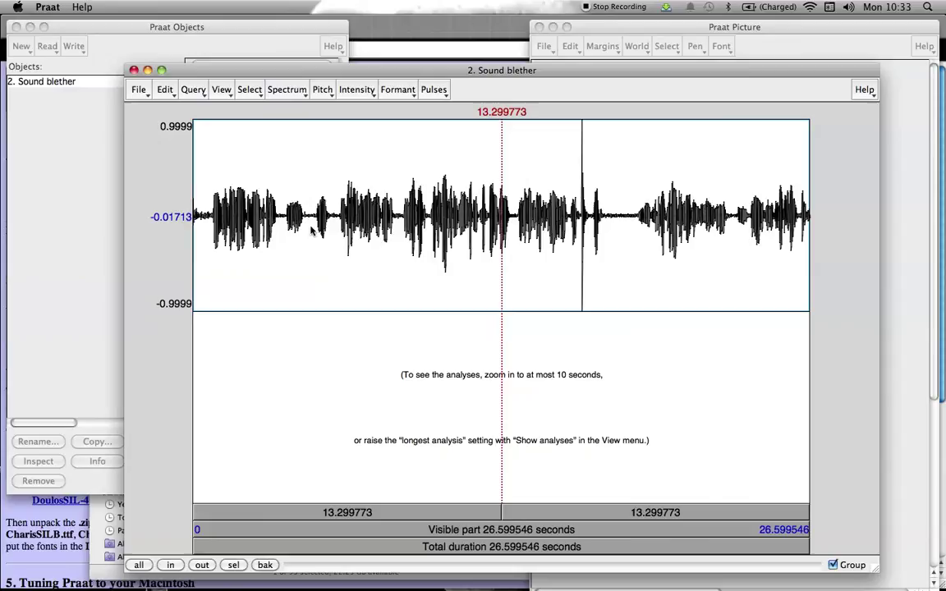
Step: Select roughly the first 4.78 seconds, zoom to it, then zoom in three steps and out one
left_click_drag(310, 207, 199, 232)
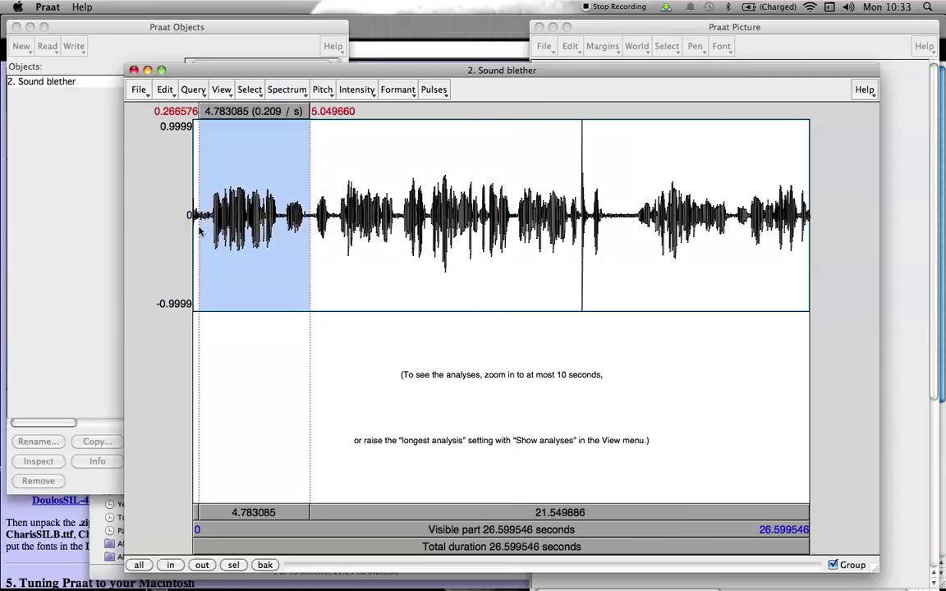
left_click(233, 566)
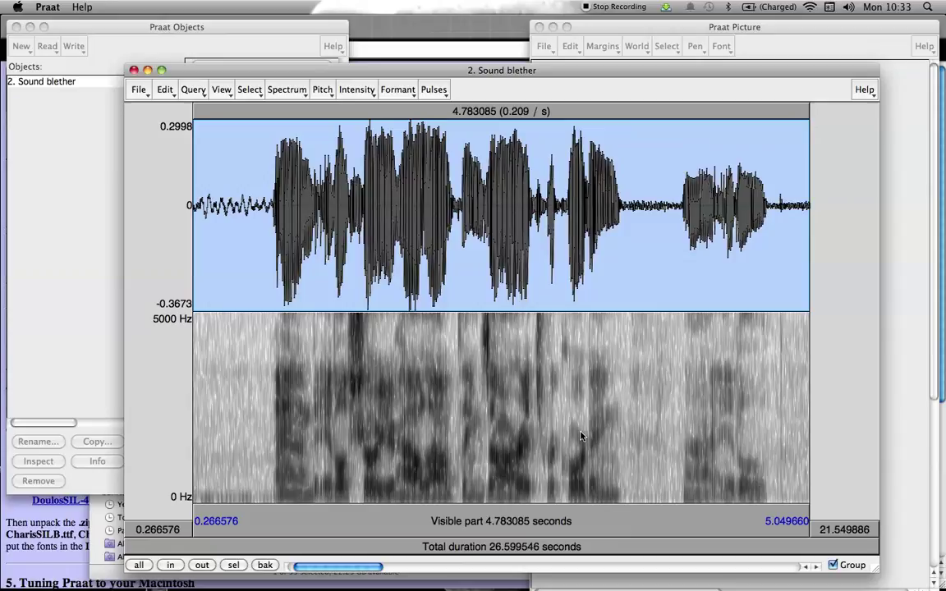
key("super+i")
key("super+i")
key("super+i")
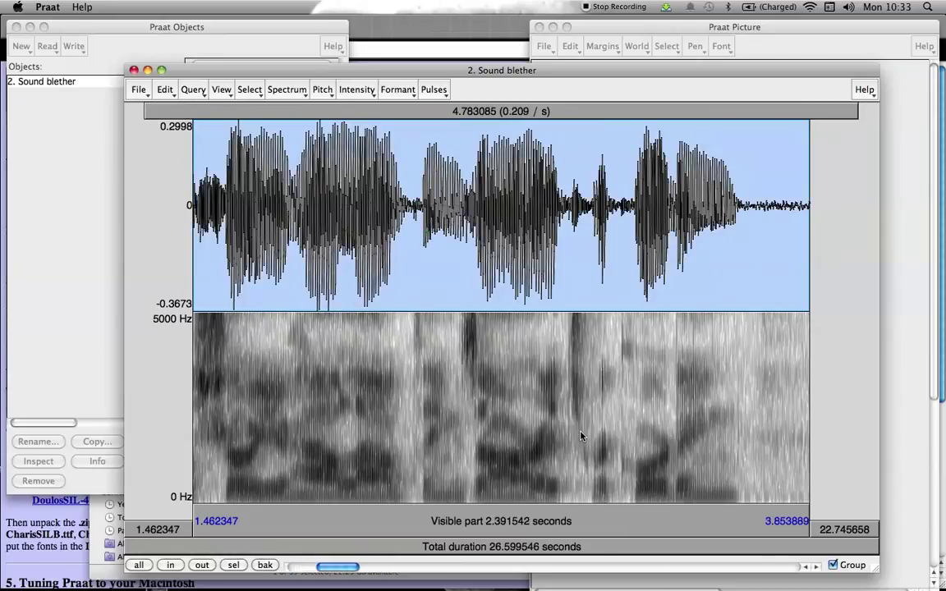
key("super+i")
key("super+i")
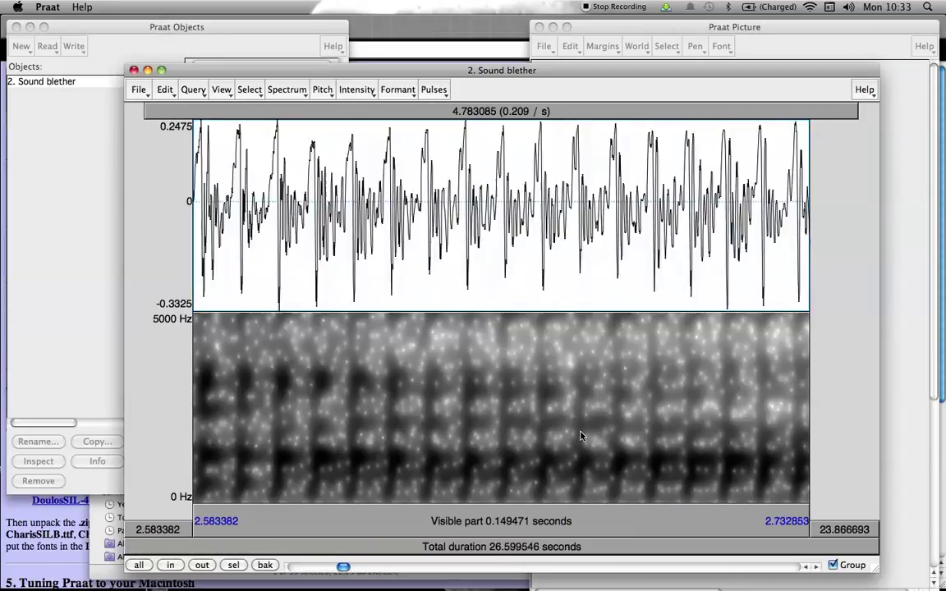
key("super+i")
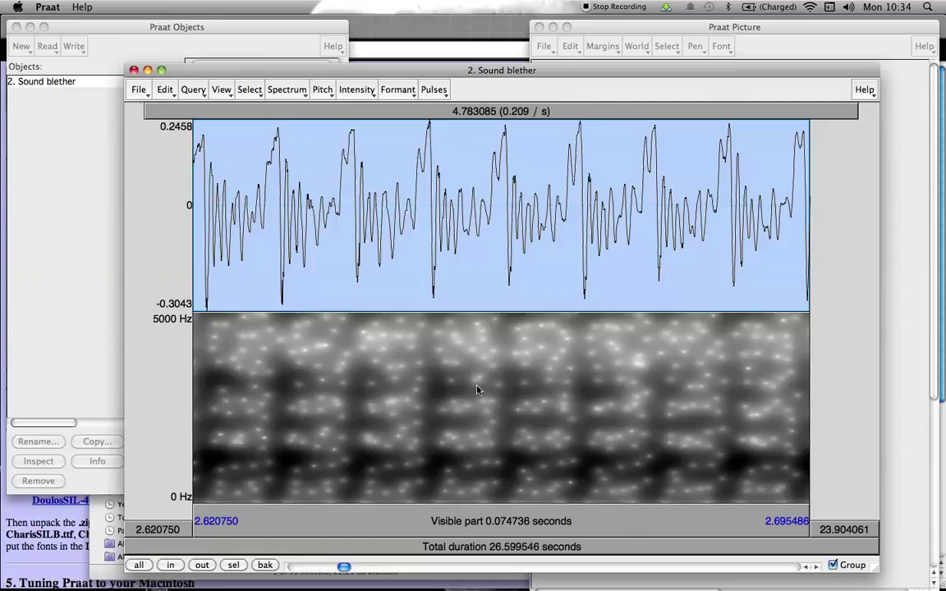
key("super+o")
key("super+o")
key("super+o")
key("super+o")
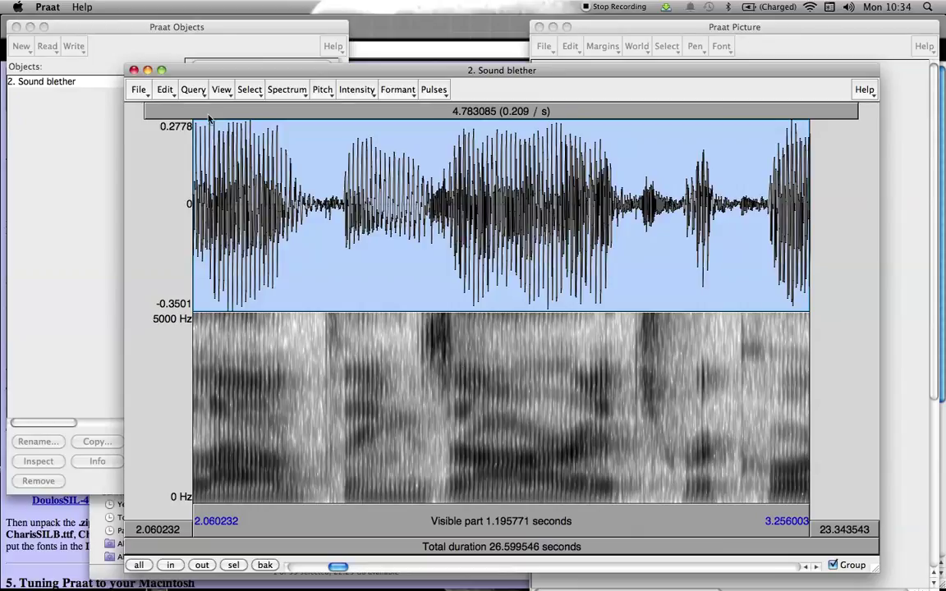
Step: Close the blether editor and dismiss the Write menu without saving
left_click(132, 69)
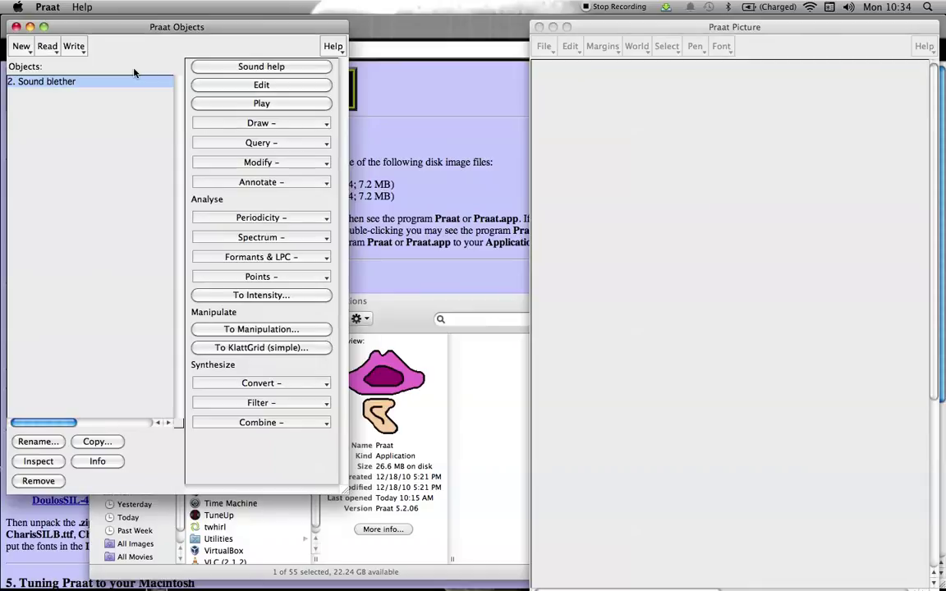
left_click(74, 47)
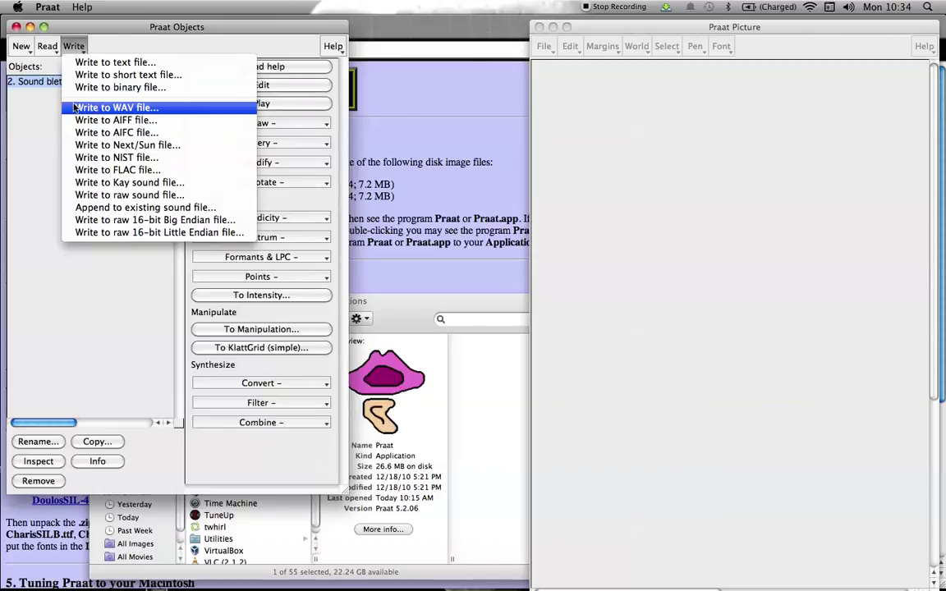
left_click(36, 102)
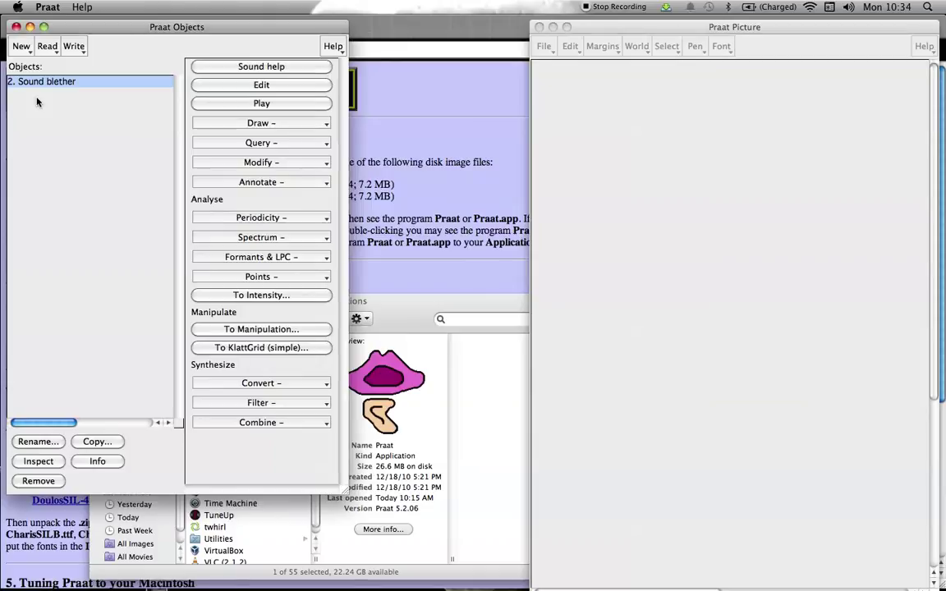